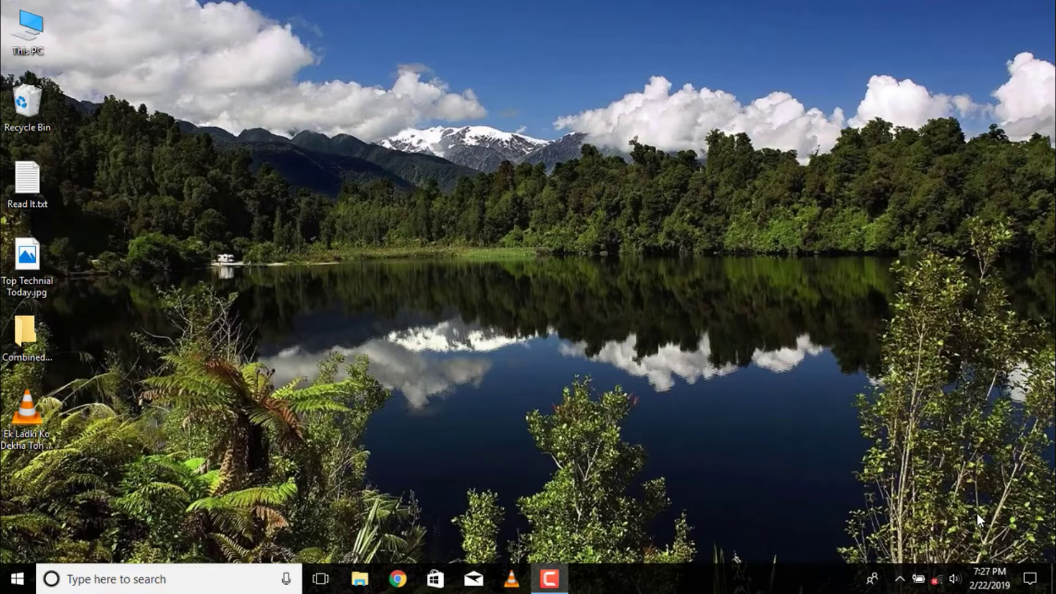
# Play the "Ek Ladki Ko Dekha Toh Aisa Laga" video from the desktop to check its playback, and close the player
pyautogui.doubleClick(32, 407)
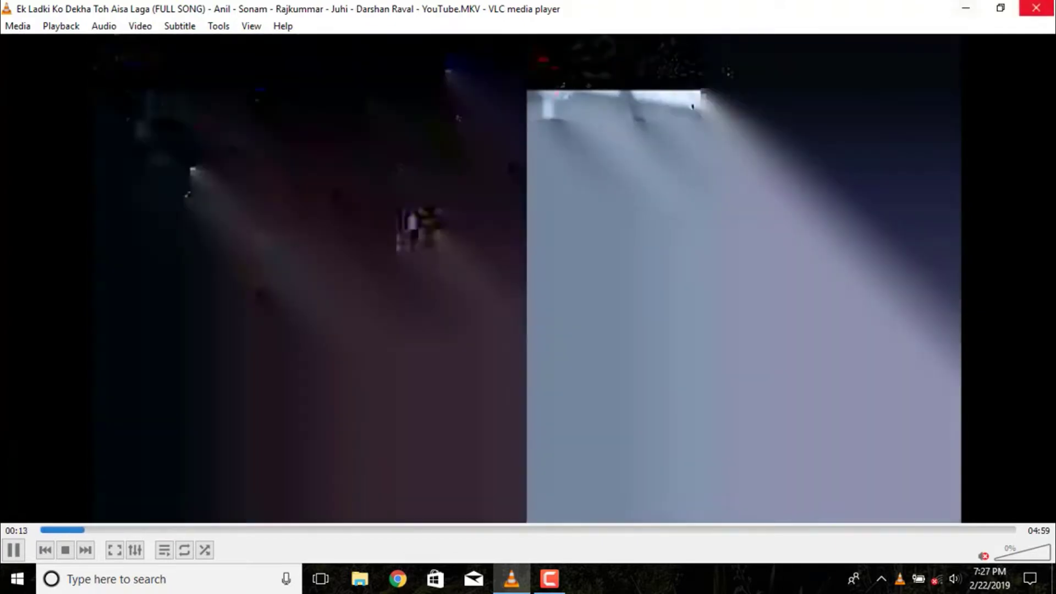
pyautogui.click(1030, 7)
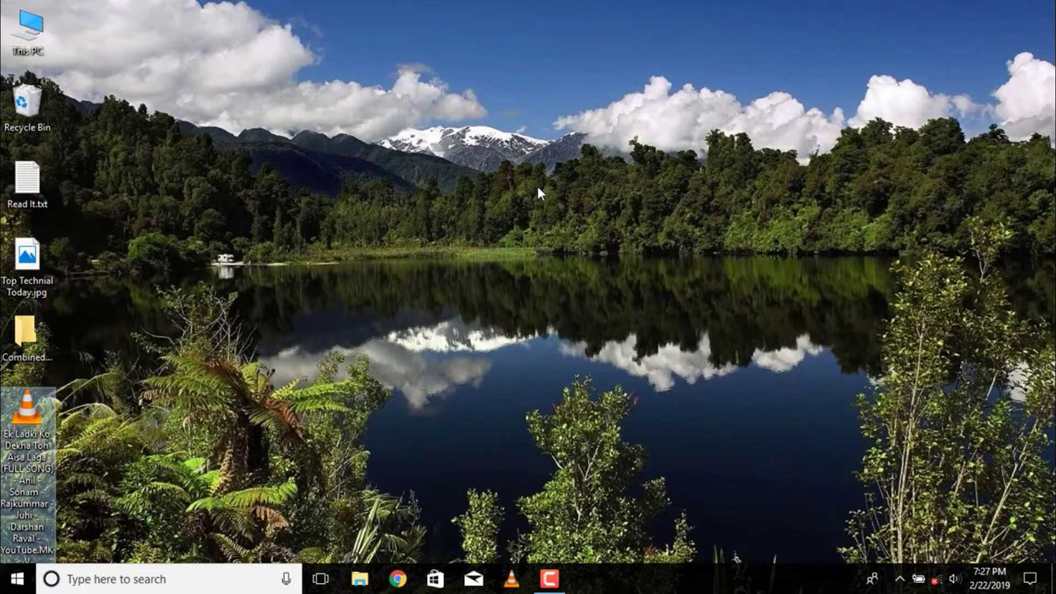
pyautogui.click(530, 385)
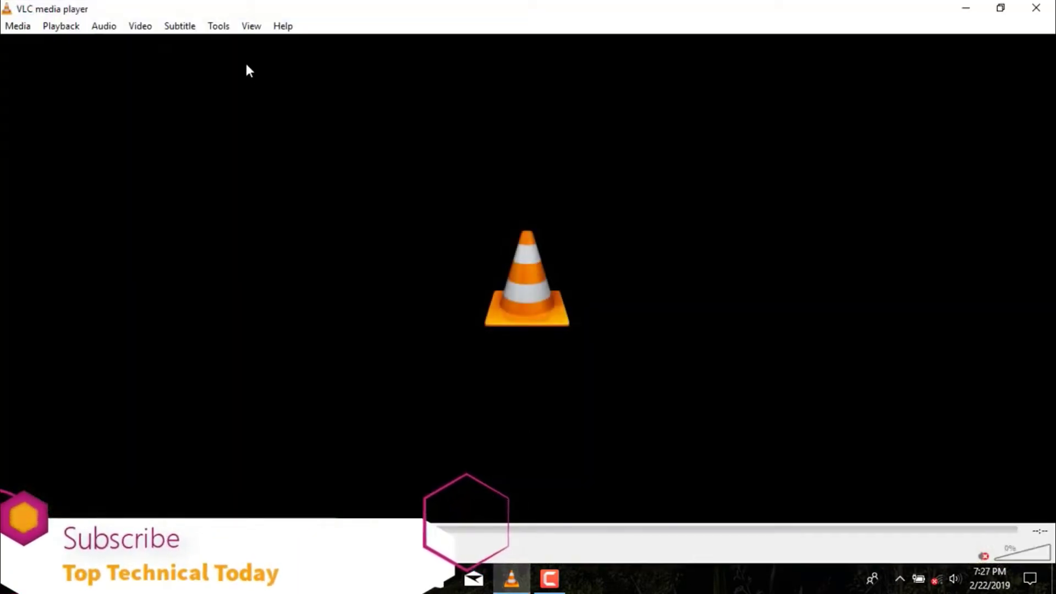
# Open the VLC preferences with all settings shown, and bring up the FFmpeg options under the video codecs
pyautogui.click(229, 28)
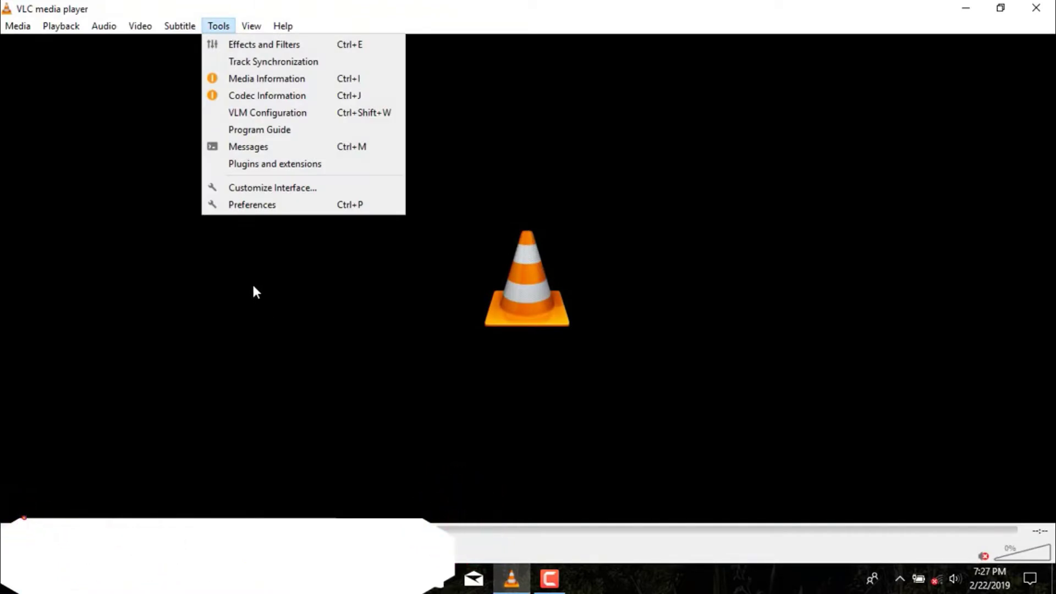
pyautogui.click(239, 208)
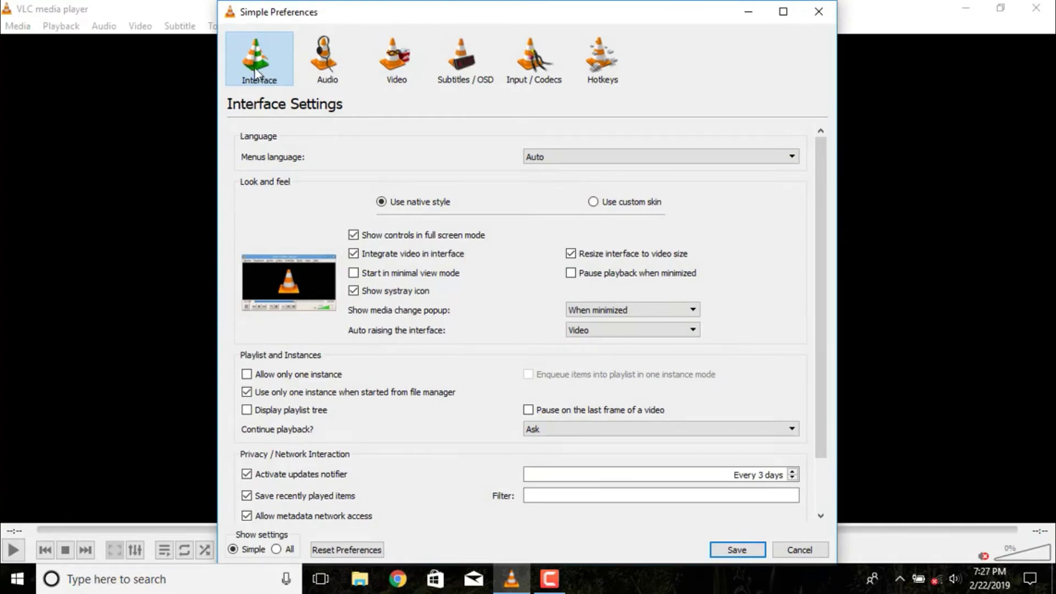
pyautogui.click(277, 549)
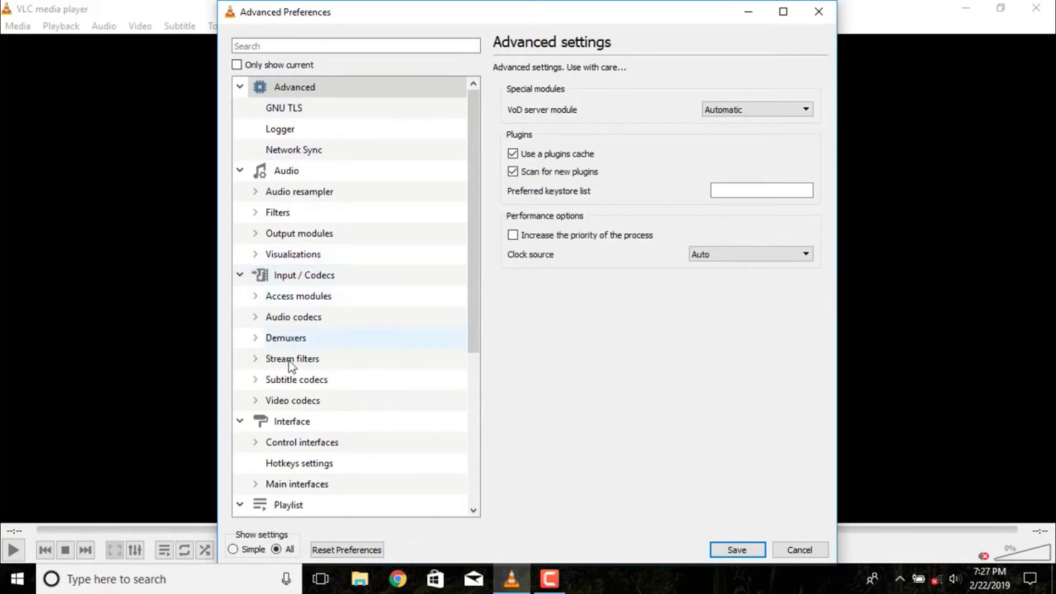
pyautogui.click(256, 401)
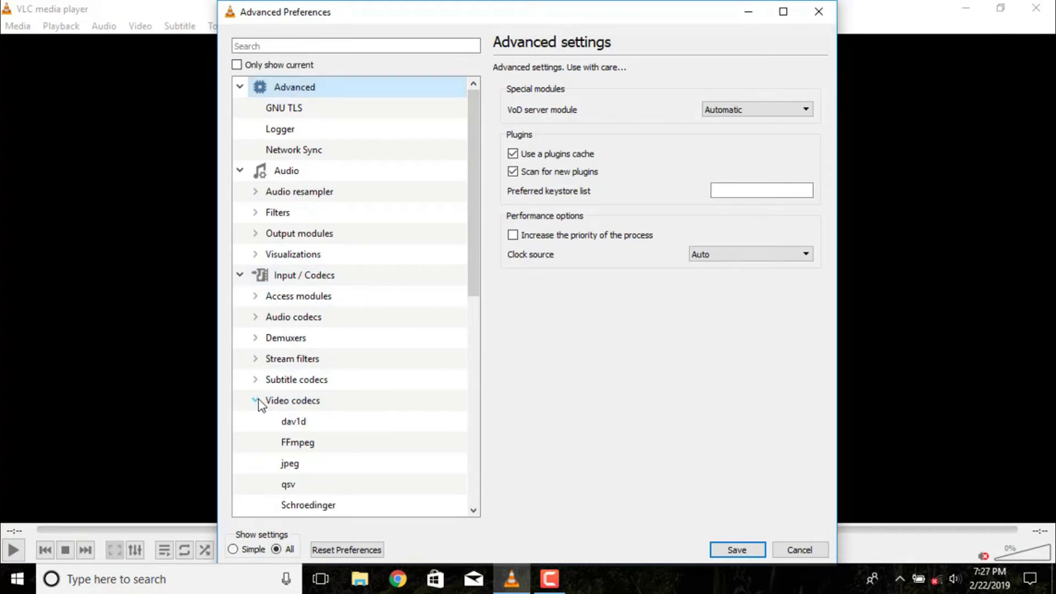
pyautogui.moveTo(473, 259); pyautogui.dragTo(473, 295)
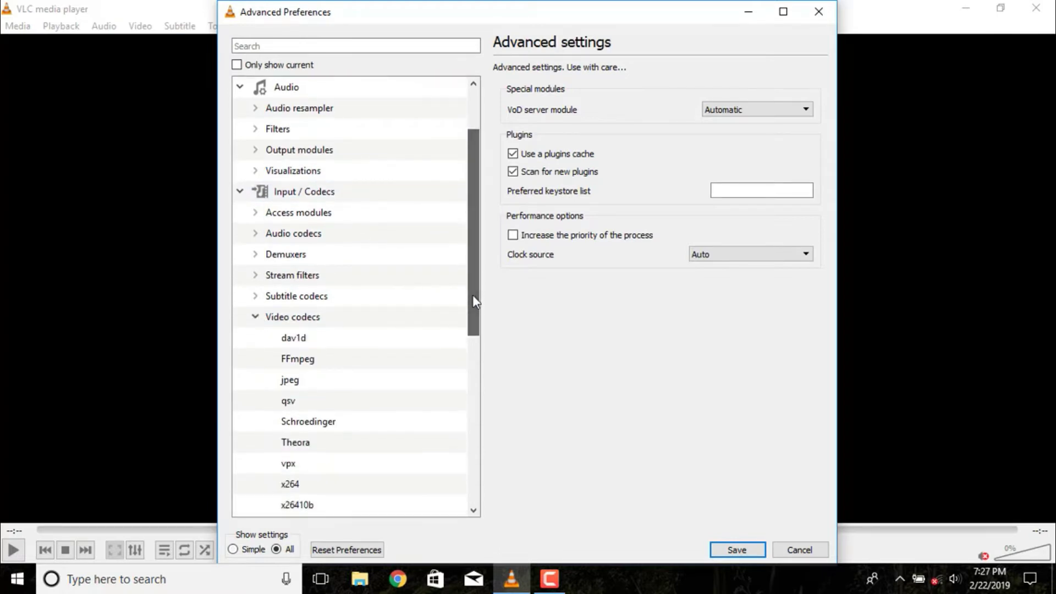
pyautogui.click(353, 361)
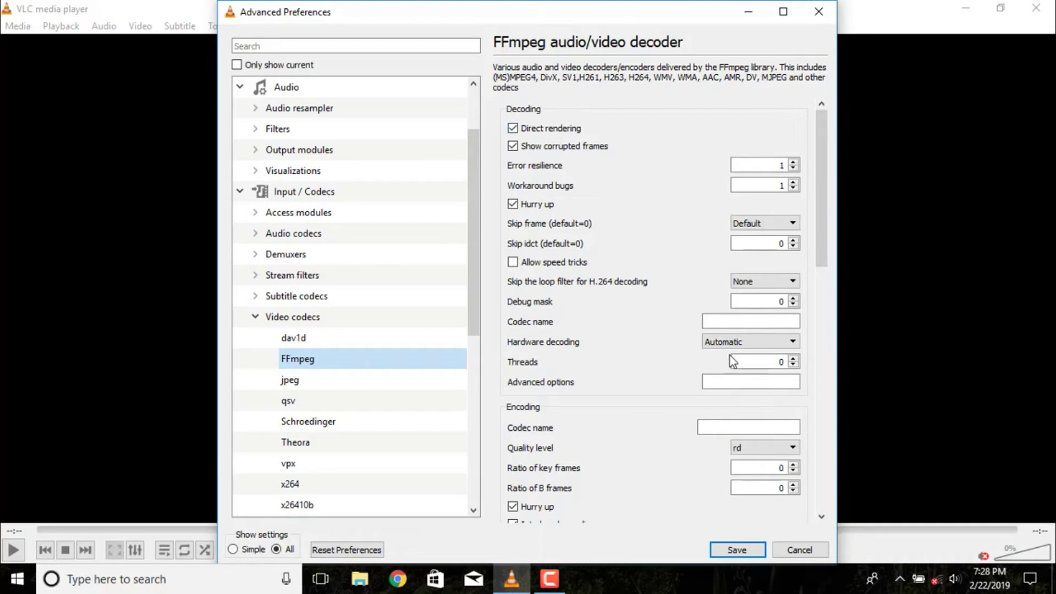
# Set the FFmpeg decoding threads to 2, save the preferences and close the player
pyautogui.click(768, 359)
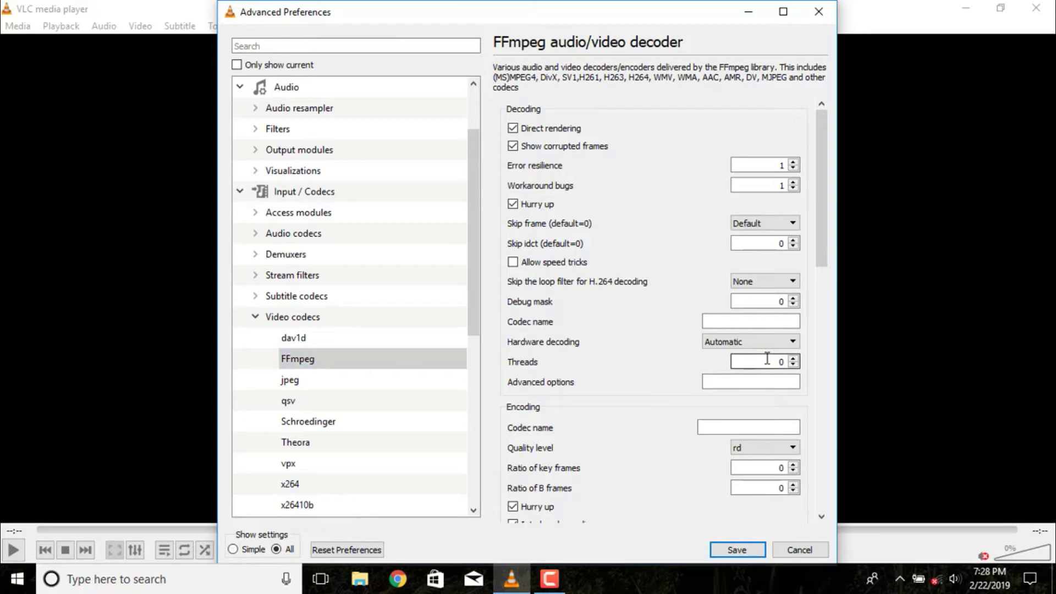
pyautogui.press('BackSpace')
pyautogui.write('2')
pyautogui.click(737, 550)
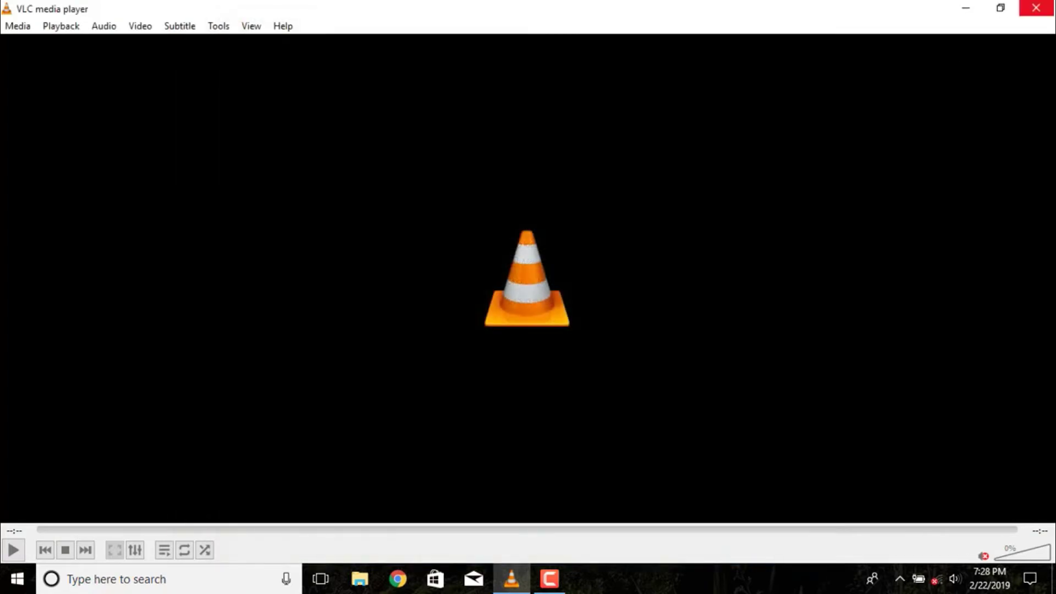
pyautogui.click(1036, 7)
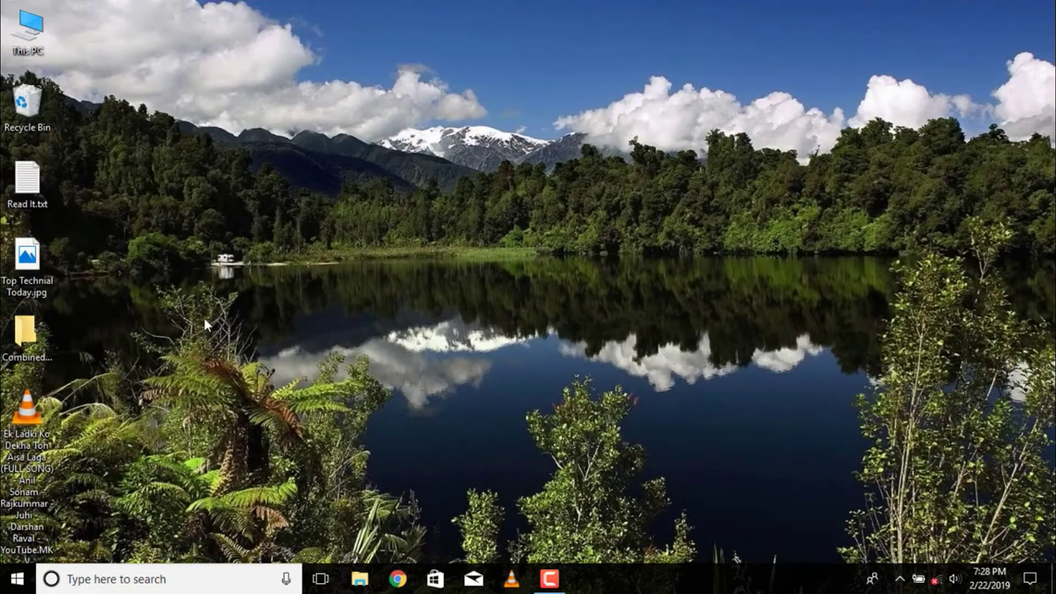
# Replay the desktop song video to check playback with the saved decoder settings, and close the player
pyautogui.doubleClick(36, 410)
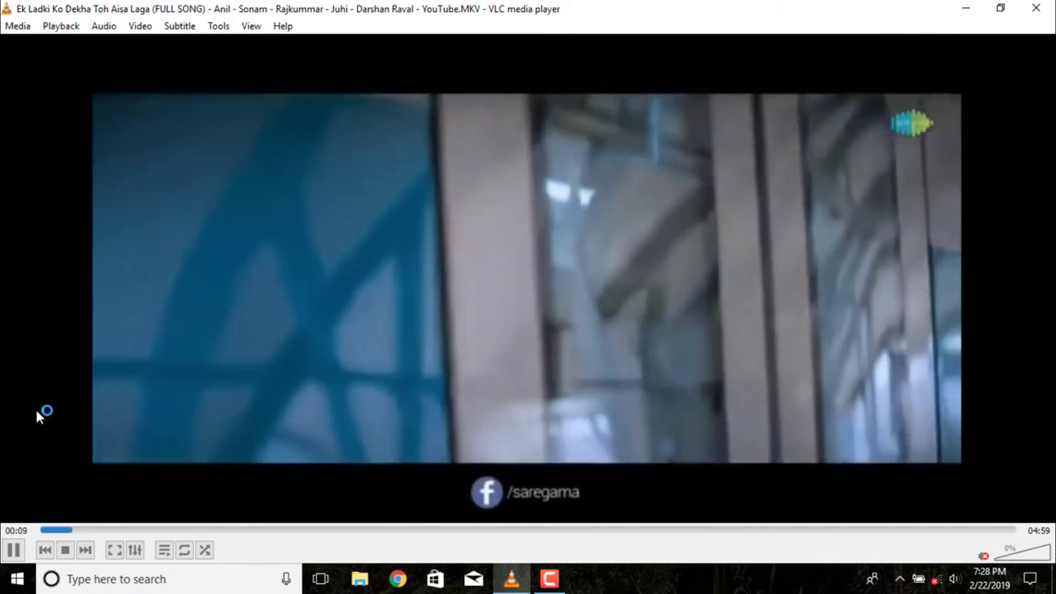
pyautogui.click(1036, 8)
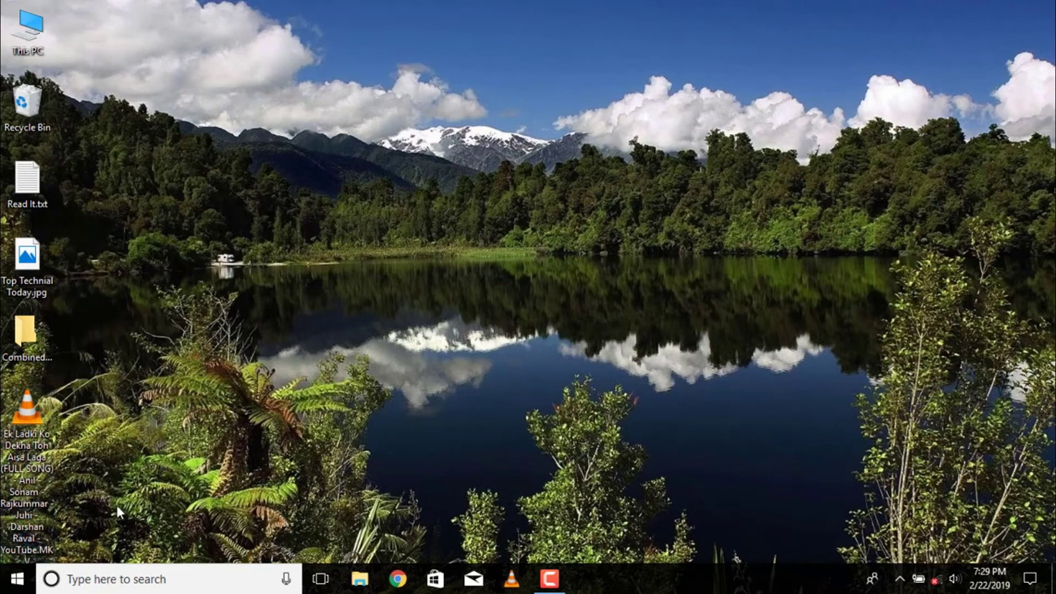
pyautogui.doubleClick(48, 477)
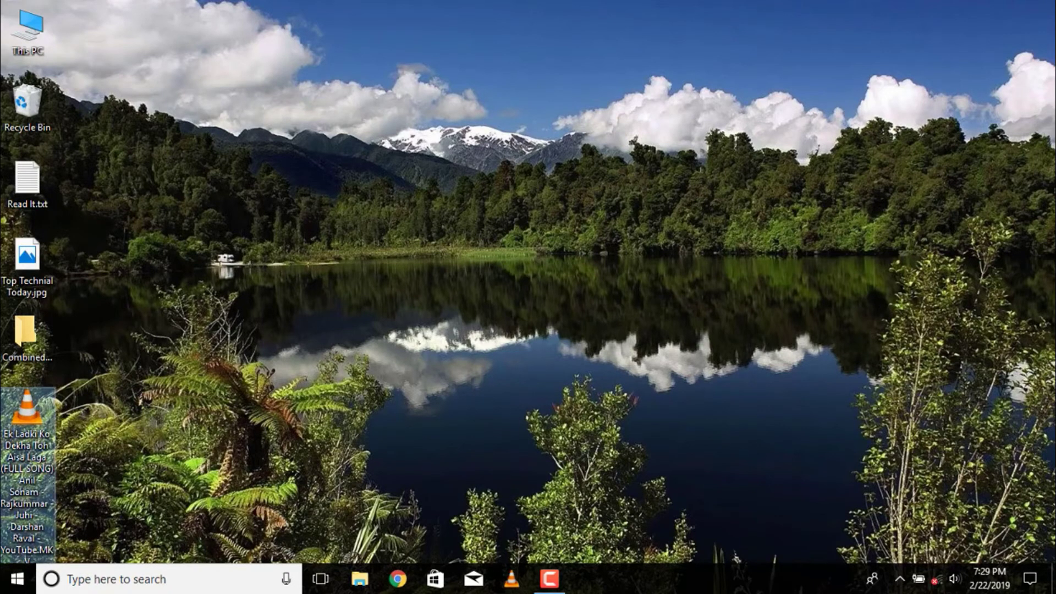
# Open Control Panel, search it for "file" and open File Explorer Options
pyautogui.click(15, 589)
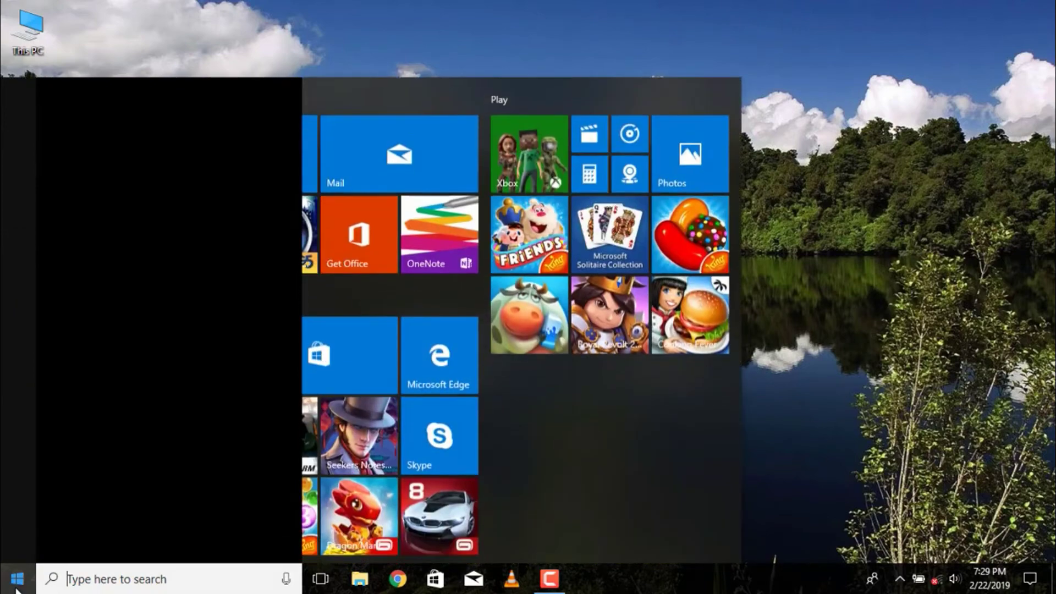
pyautogui.write('contr')
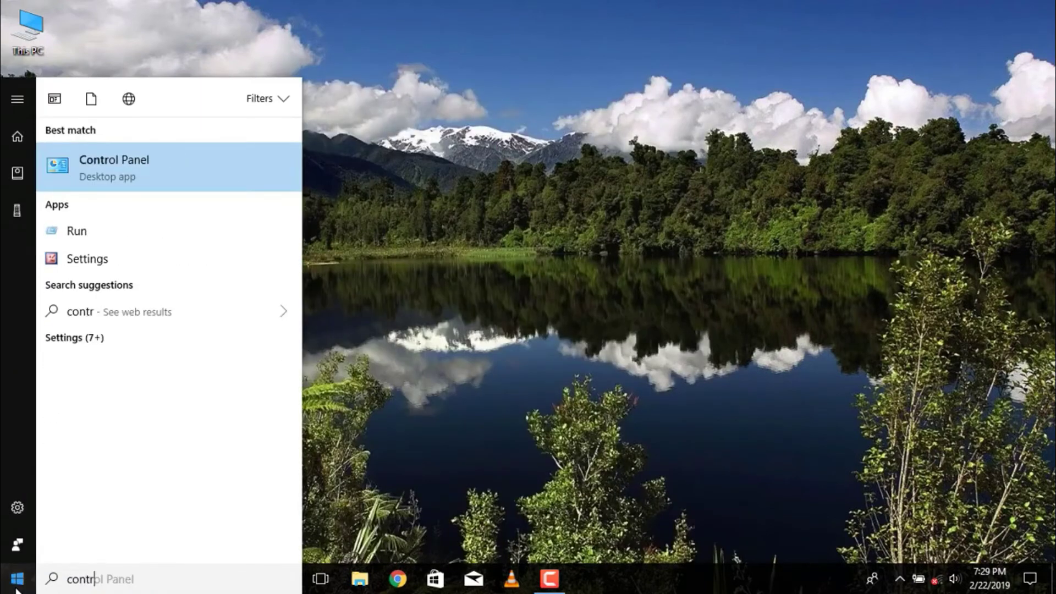
pyautogui.press('Return')
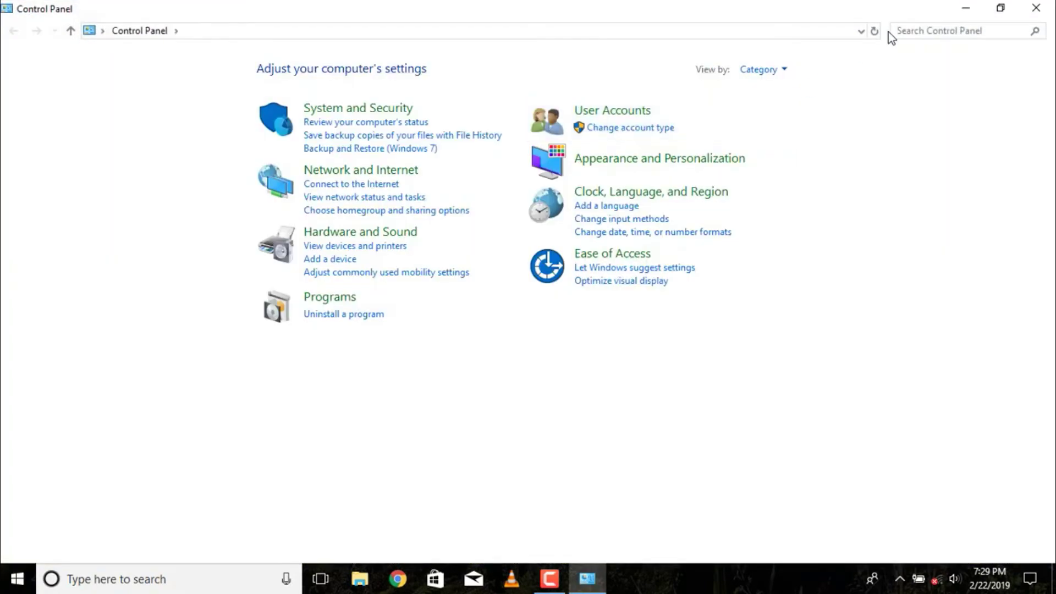
pyautogui.click(917, 28)
pyautogui.write('fil')
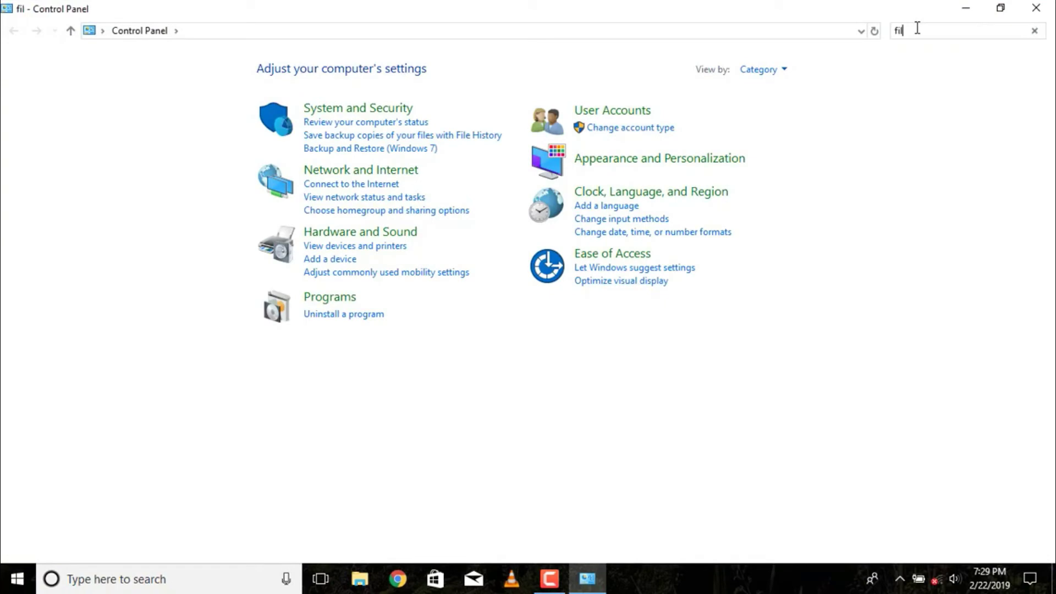
pyautogui.write('e')
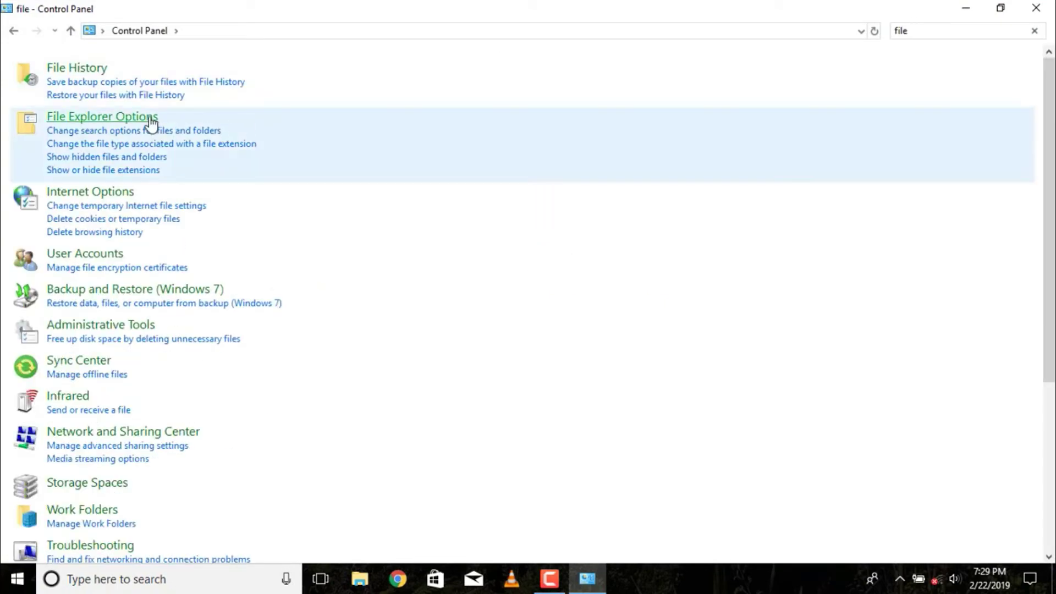
pyautogui.click(122, 118)
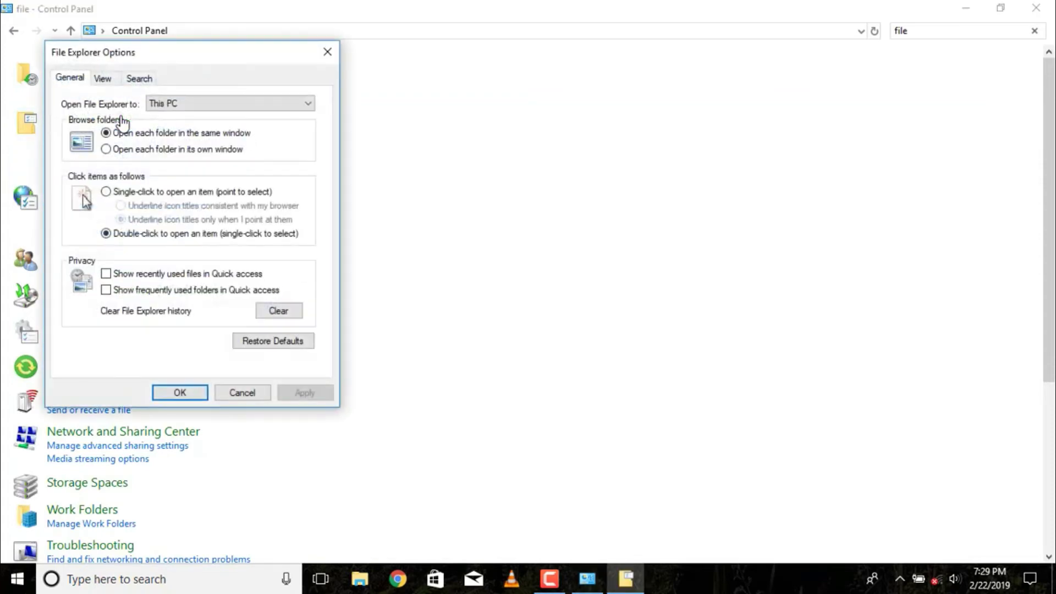
# Toggle "Hide extensions for known file types" in the advanced view settings, accept the options and close Control Panel
pyautogui.click(103, 81)
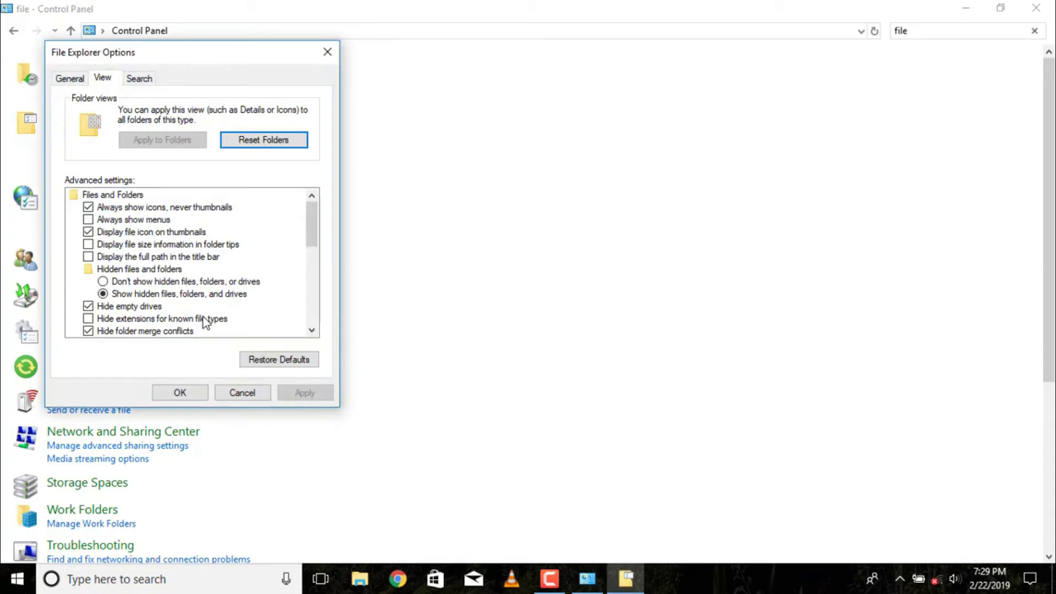
pyautogui.click(89, 319)
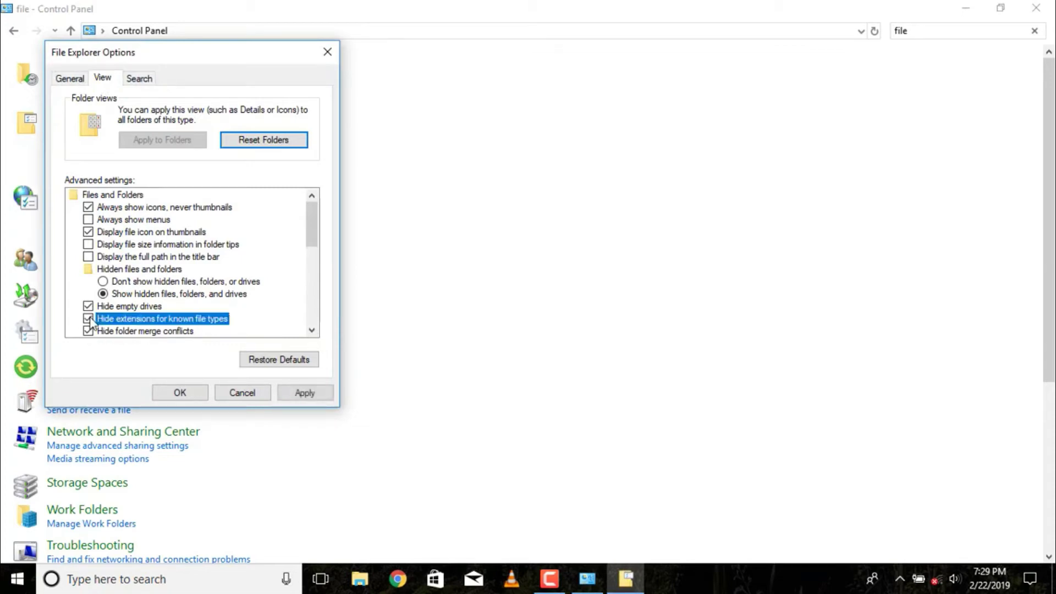
pyautogui.click(190, 394)
pyautogui.click(1036, 8)
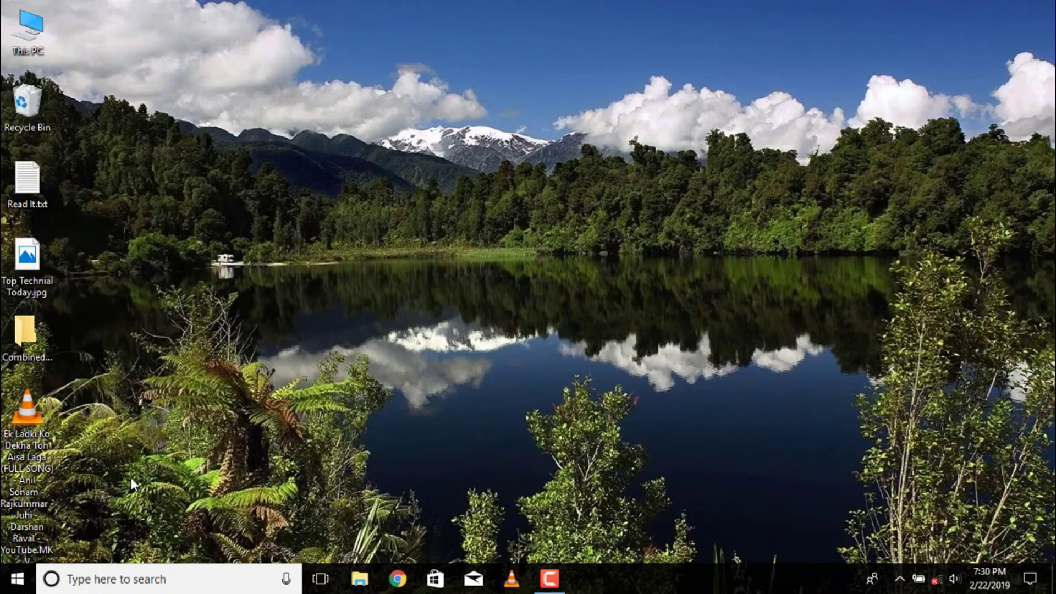
# View the codec pack installer in the desktop's Combined-Community-Codec-Pack- folder with the window maximized, and close the folder
pyautogui.click(27, 352)
pyautogui.doubleClick(27, 352)
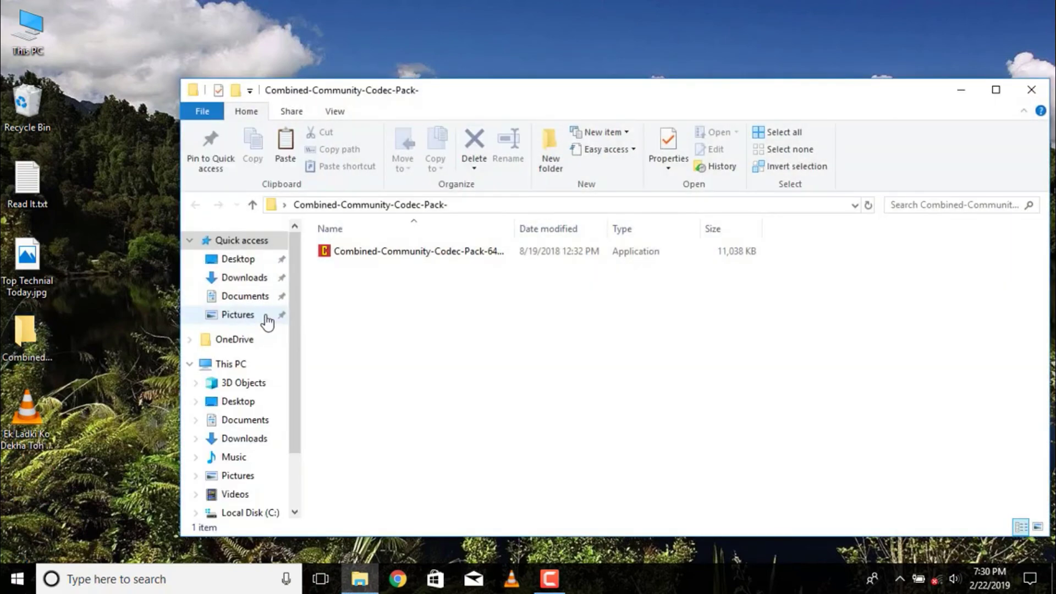
pyautogui.click(995, 91)
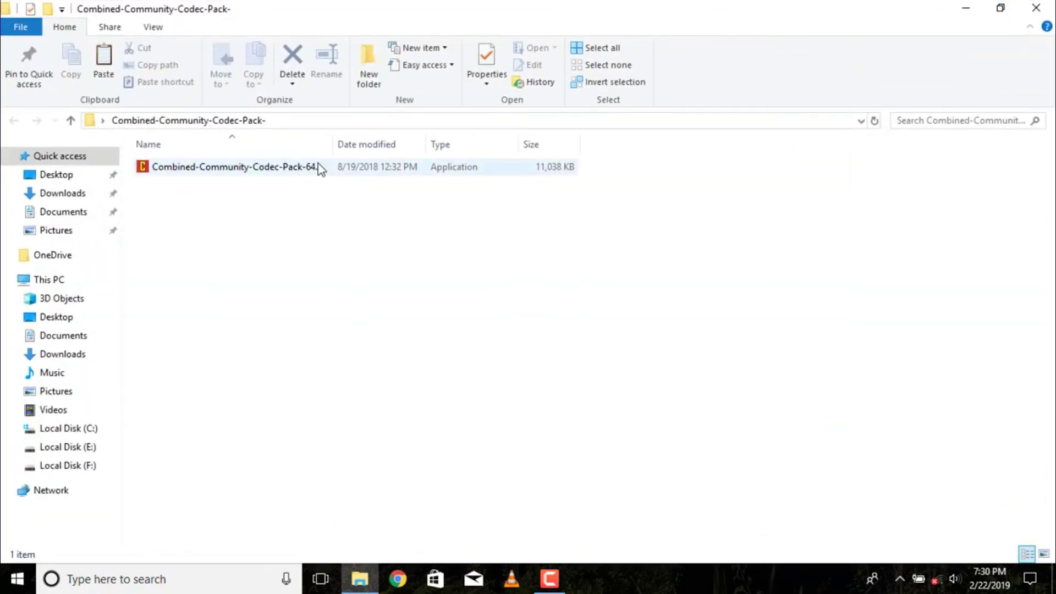
pyautogui.click(1037, 8)
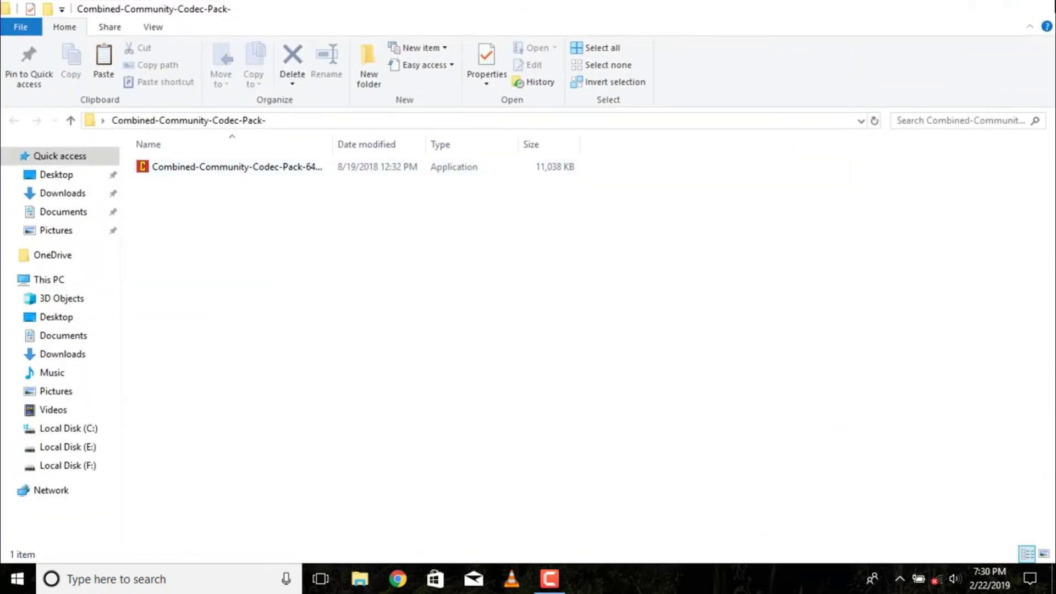